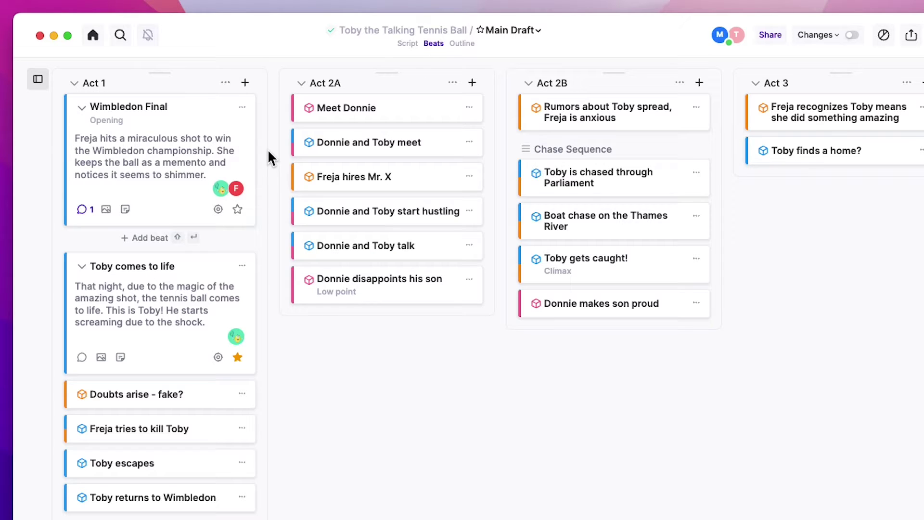
Step: Select the word Final in the beat title, then select the whole Wimbledon Final synopsis
{"action": "double_click", "coordinate": [158, 107]}
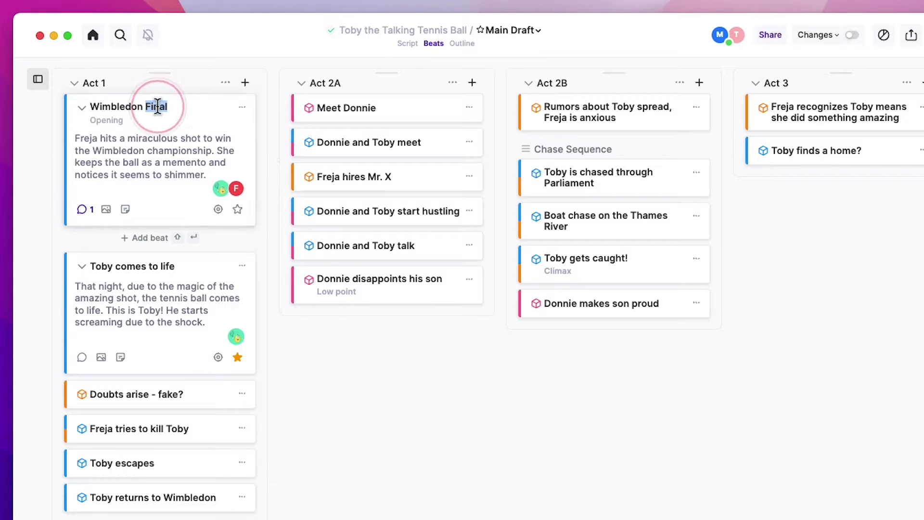
{"action": "left_click", "coordinate": [175, 155]}
{"action": "triple_click", "coordinate": [174, 155]}
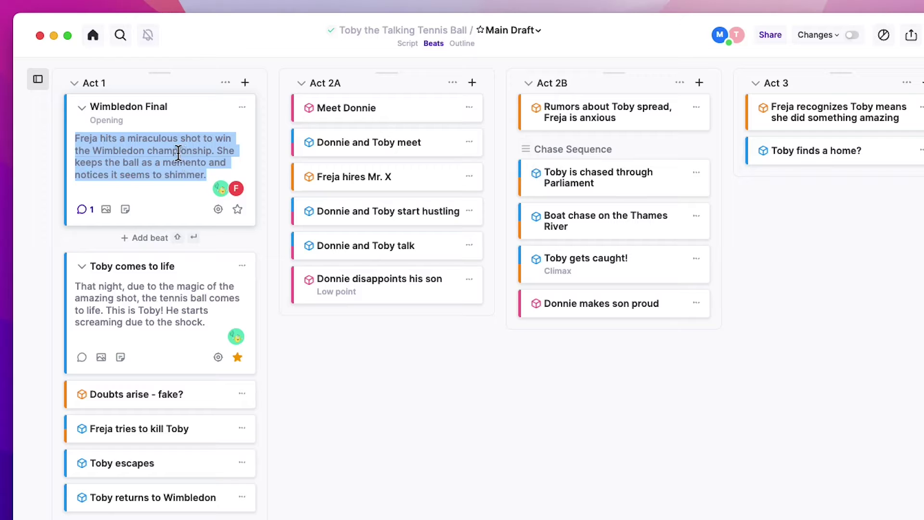
{"action": "left_click", "coordinate": [179, 154]}
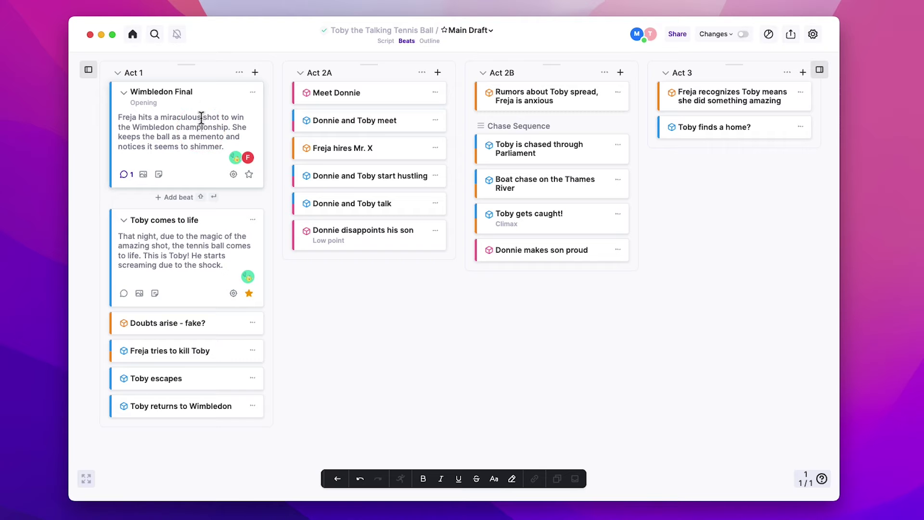
Step: Add a new act column after Act 3 and retitle it 'Rename'
{"action": "left_click", "coordinate": [336, 479]}
{"action": "left_click", "coordinate": [370, 479]}
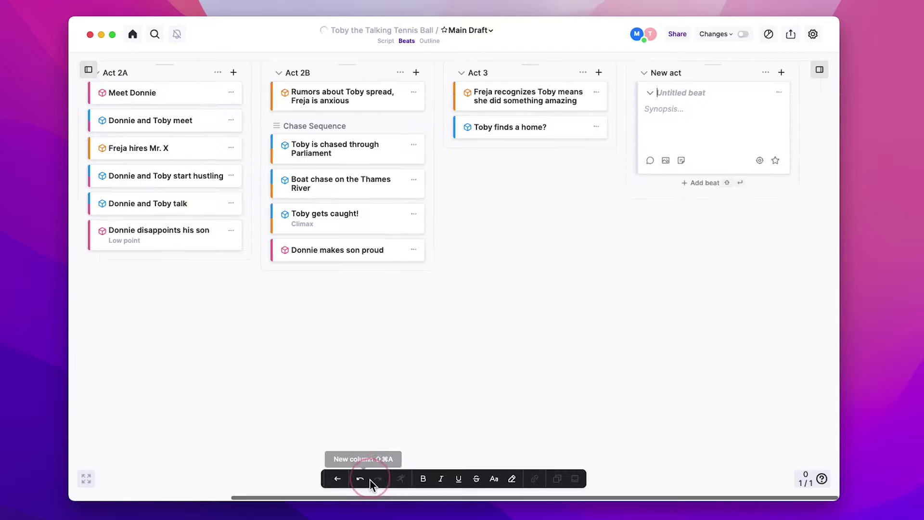
{"action": "left_click", "coordinate": [683, 73]}
{"action": "type", "text": "Rename"}
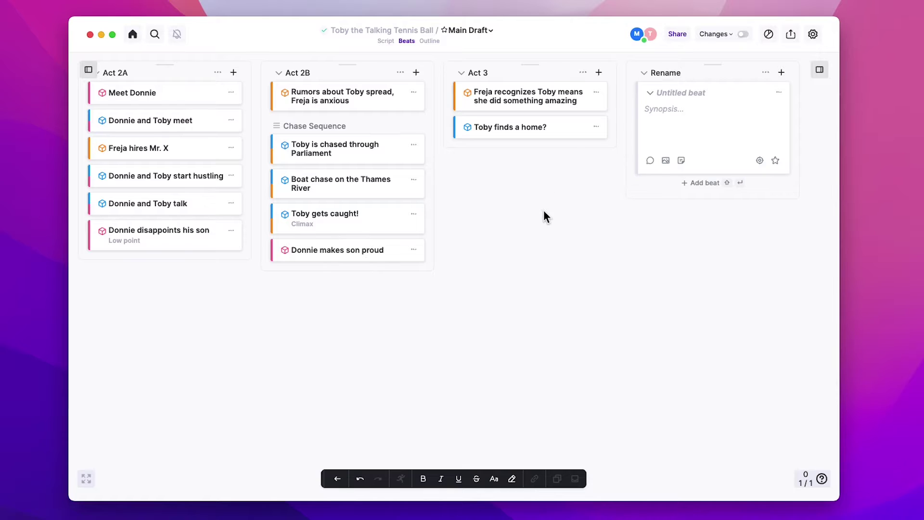
{"action": "scroll", "coordinate": [544, 210], "scroll_direction": "left", "scroll_amount": 5}
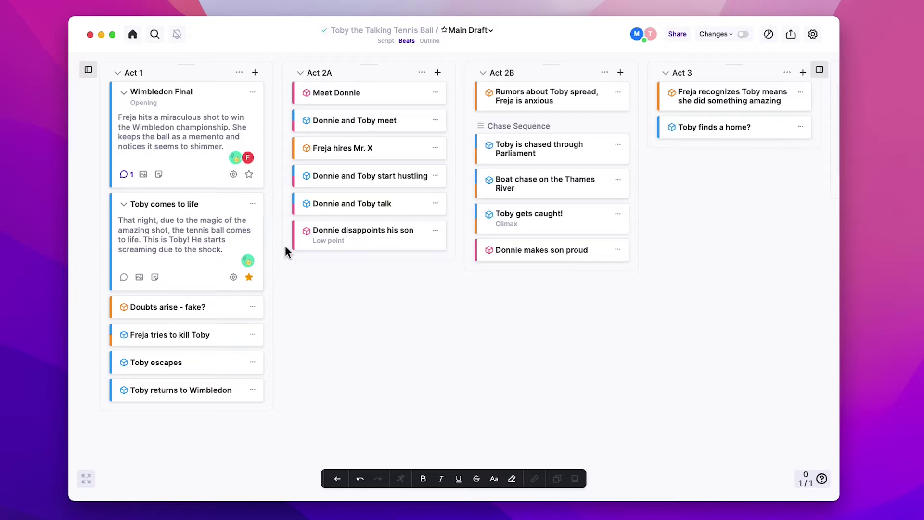
{"action": "mouse_move", "coordinate": [190, 310]}
{"action": "left_mouse_down"}
{"action": "mouse_move", "coordinate": [195, 174]}
{"action": "mouse_move", "coordinate": [192, 337]}
{"action": "mouse_move", "coordinate": [196, 324]}
{"action": "left_mouse_up"}
{"action": "left_click_drag", "start_coordinate": [367, 63], "coordinate": [635, 68]}
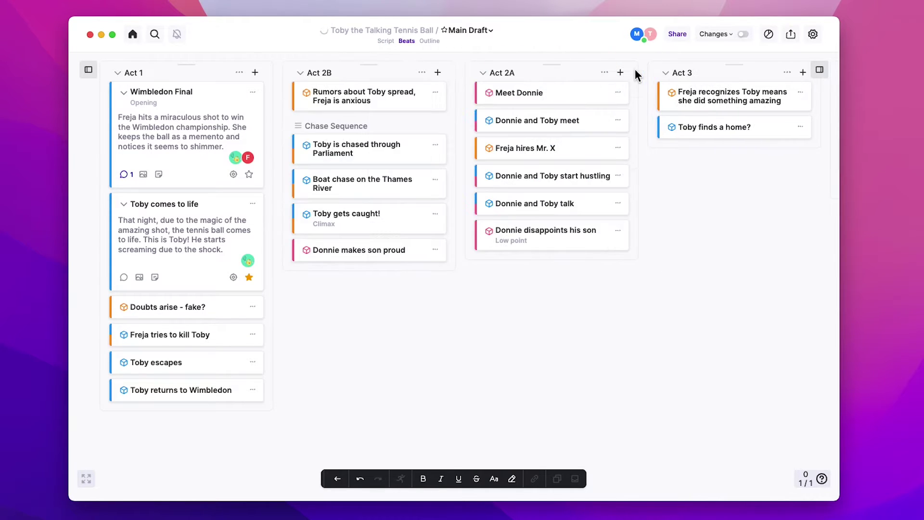
{"action": "left_click_drag", "start_coordinate": [549, 65], "coordinate": [260, 60]}
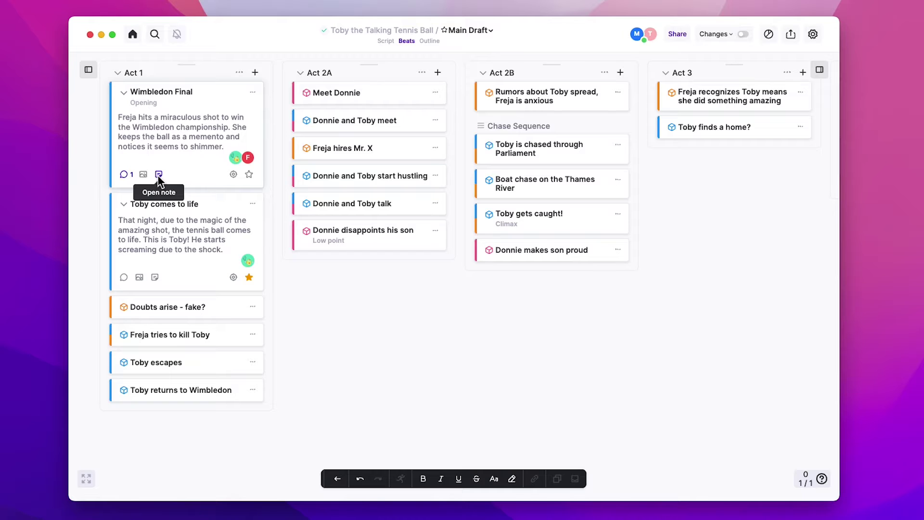
{"action": "left_click", "coordinate": [155, 277]}
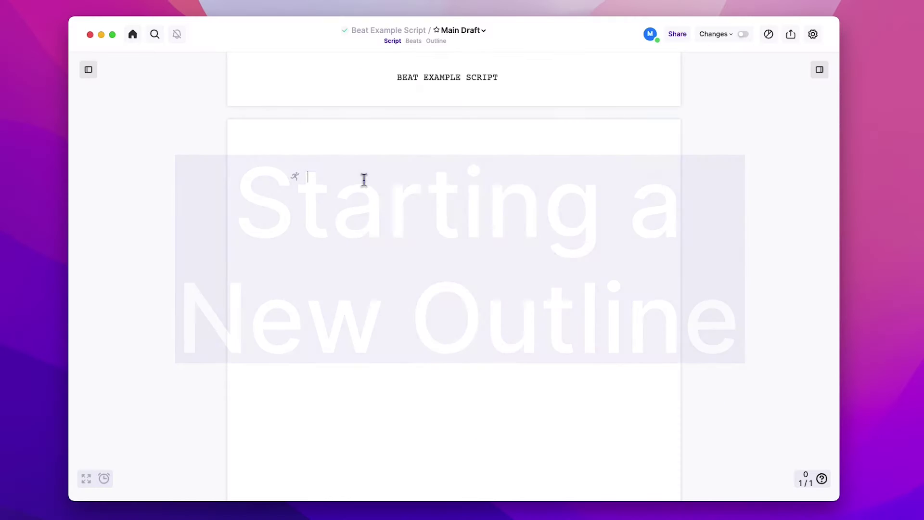
Step: On the Beat Example Script's Beats board, add a first beat, then remove it with its script section
{"action": "left_click", "coordinate": [414, 41]}
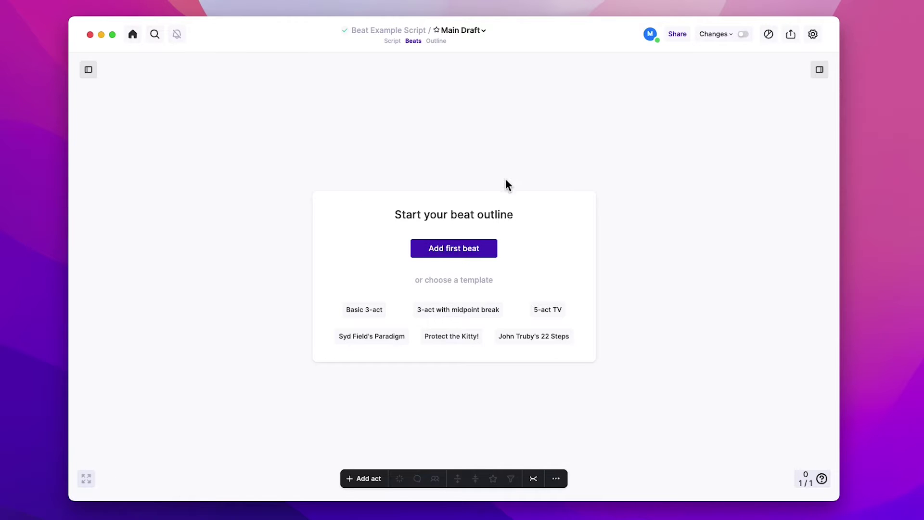
{"action": "left_click", "coordinate": [484, 252]}
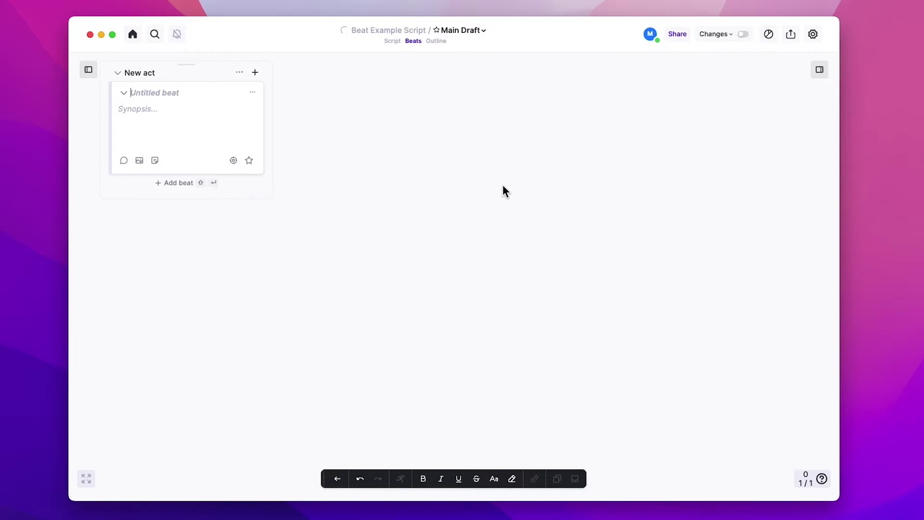
{"action": "right_click", "coordinate": [190, 120]}
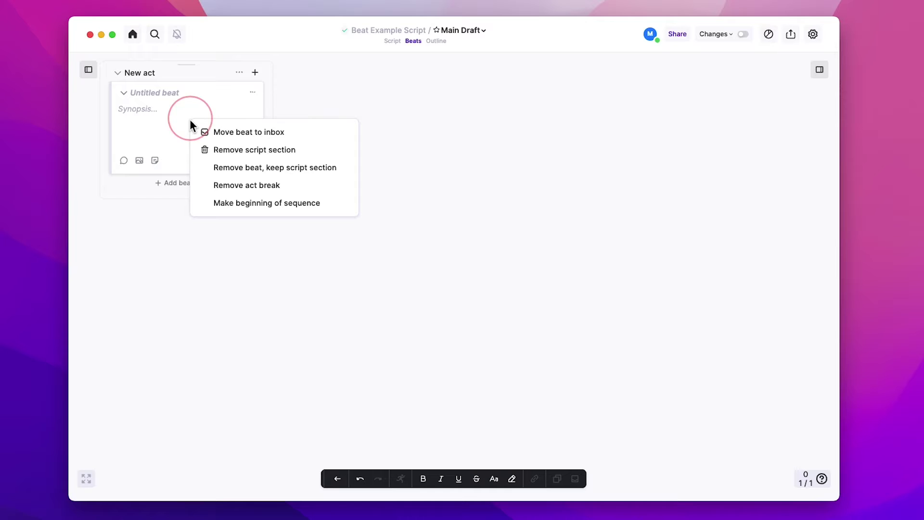
{"action": "left_click", "coordinate": [253, 152]}
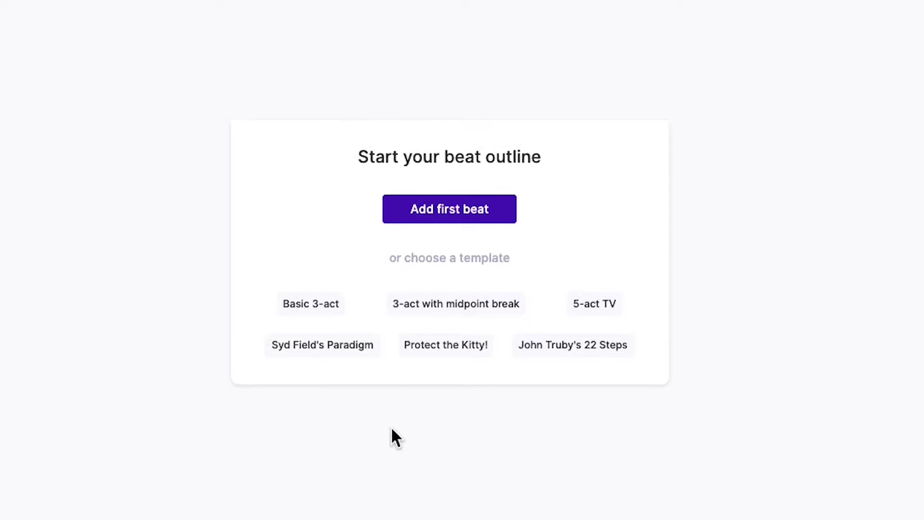
Step: Apply the Syd Field's Paradigm template to the example script's outline
{"action": "left_click", "coordinate": [374, 336]}
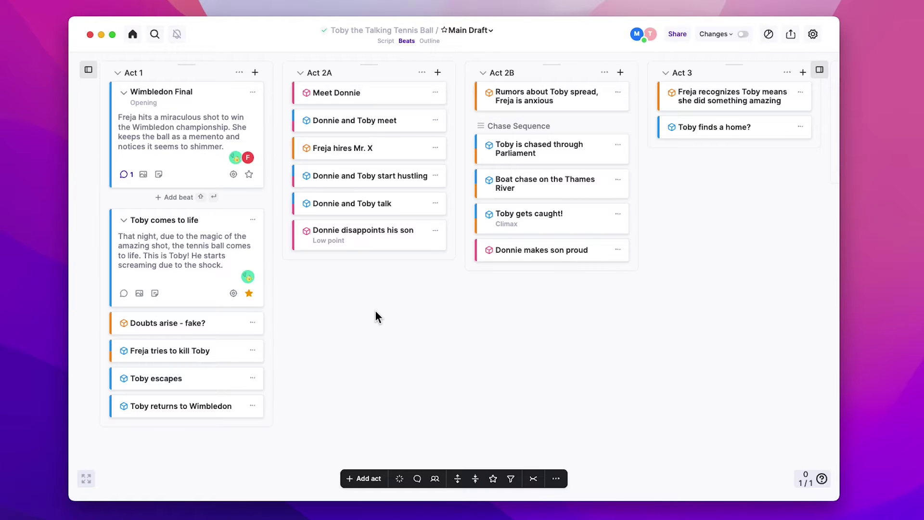
Step: Show Toby's Script view with the Contents sidebar, expanding Wimbledon Final and Toby comes to life, and open its note
{"action": "left_click", "coordinate": [386, 41]}
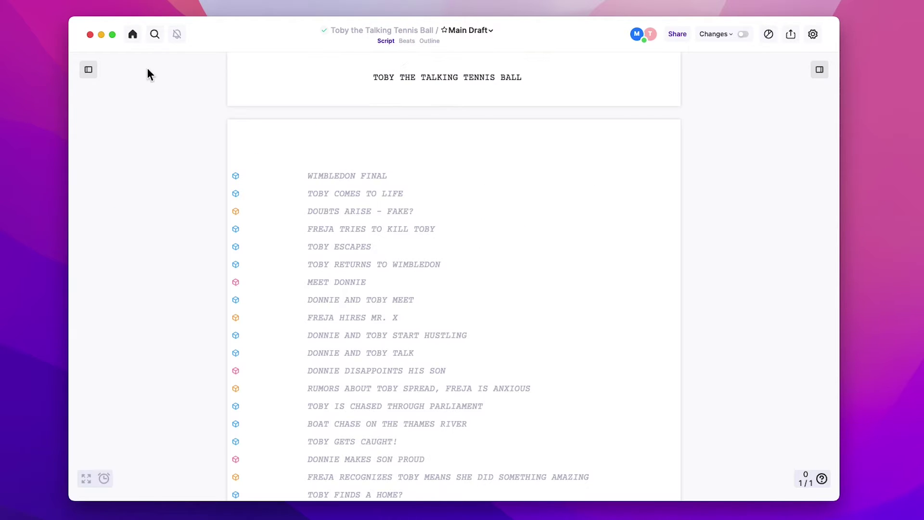
{"action": "left_click", "coordinate": [88, 70]}
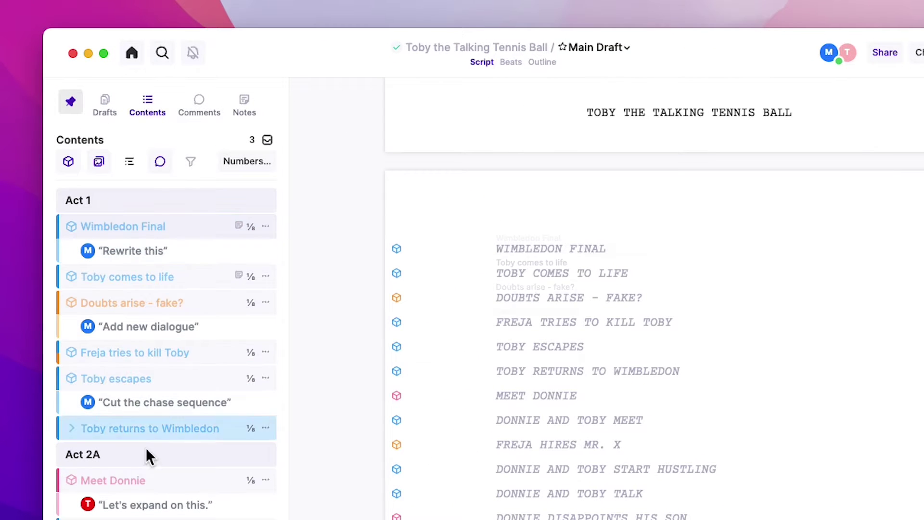
{"action": "left_click", "coordinate": [73, 225]}
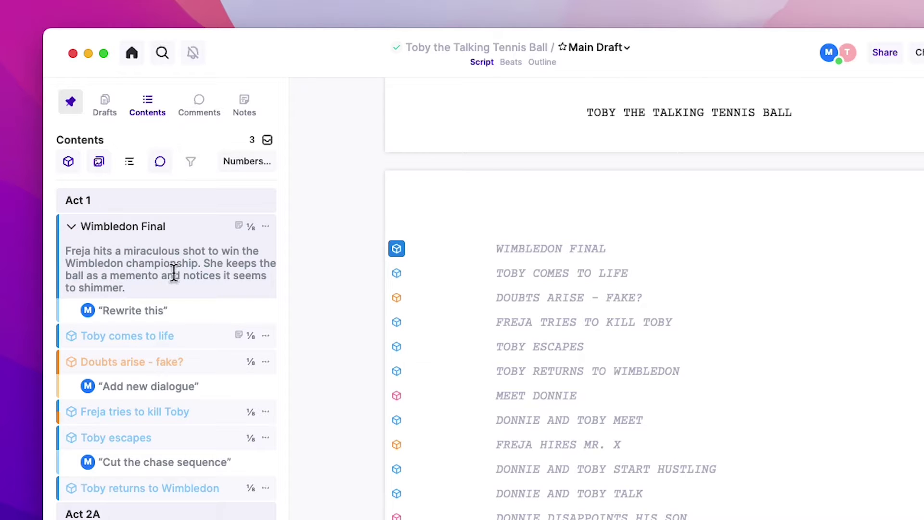
{"action": "left_click", "coordinate": [396, 273]}
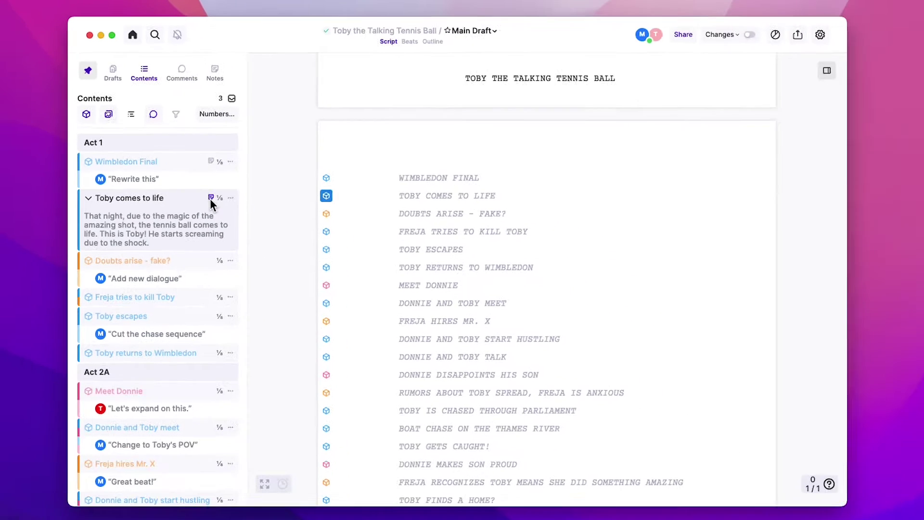
{"action": "left_click", "coordinate": [239, 275]}
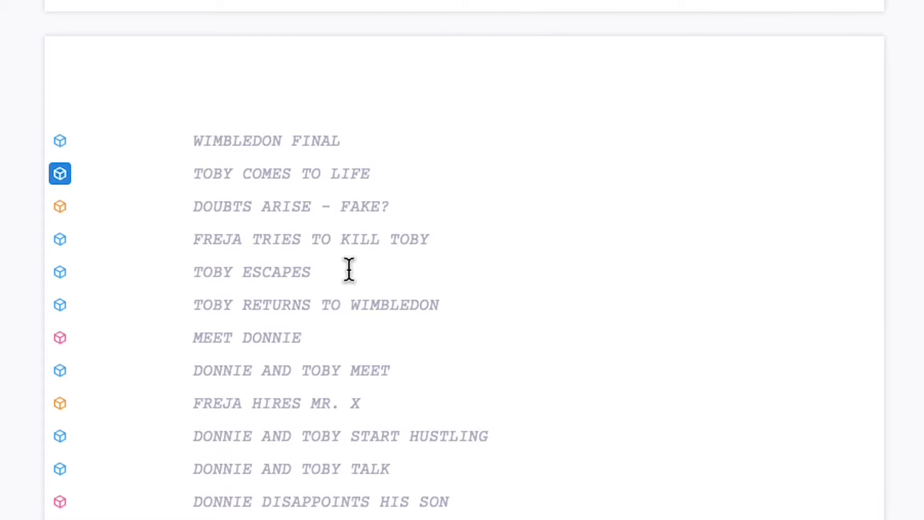
Step: Head the Wimbledon Final beat with EXT. WIMBLEDON STADIUM - DAY and action 'And you write your scene.'
{"action": "left_click", "coordinate": [197, 141]}
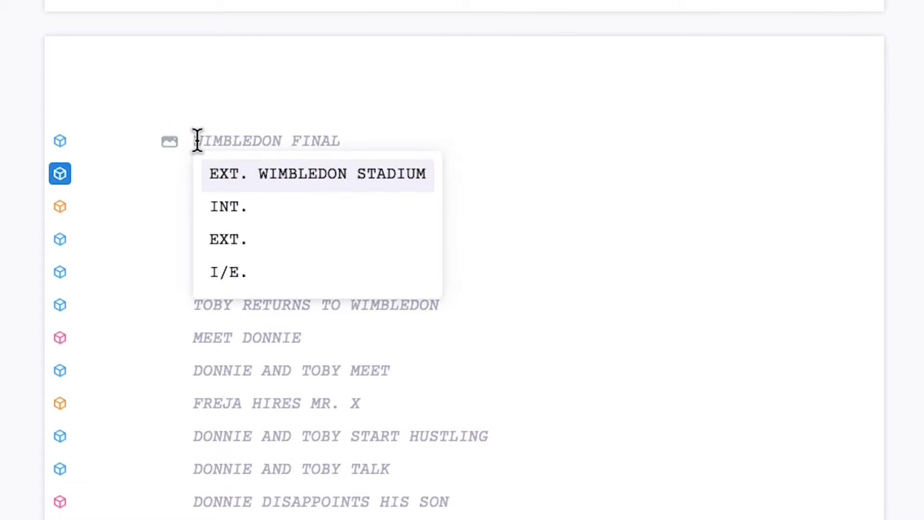
{"action": "left_click", "coordinate": [317, 182]}
{"action": "type", "text": "- DAY"}
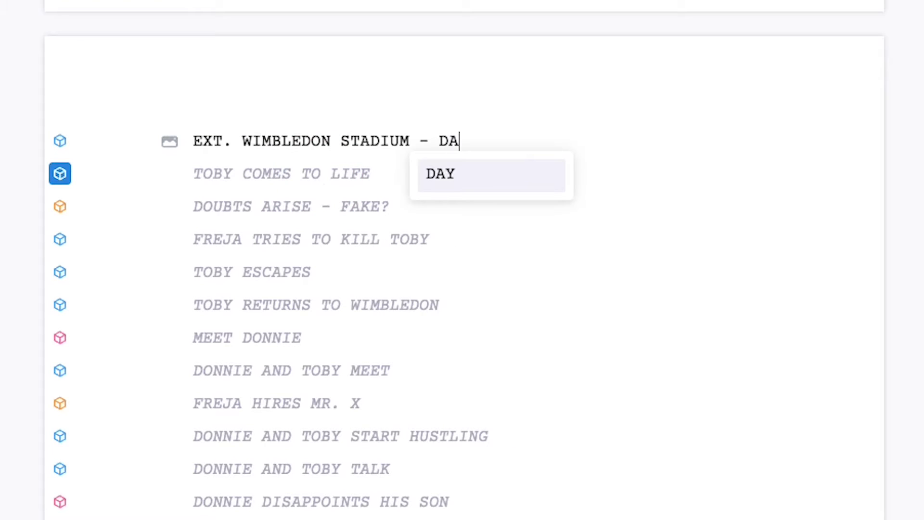
{"action": "key", "text": "Return"}
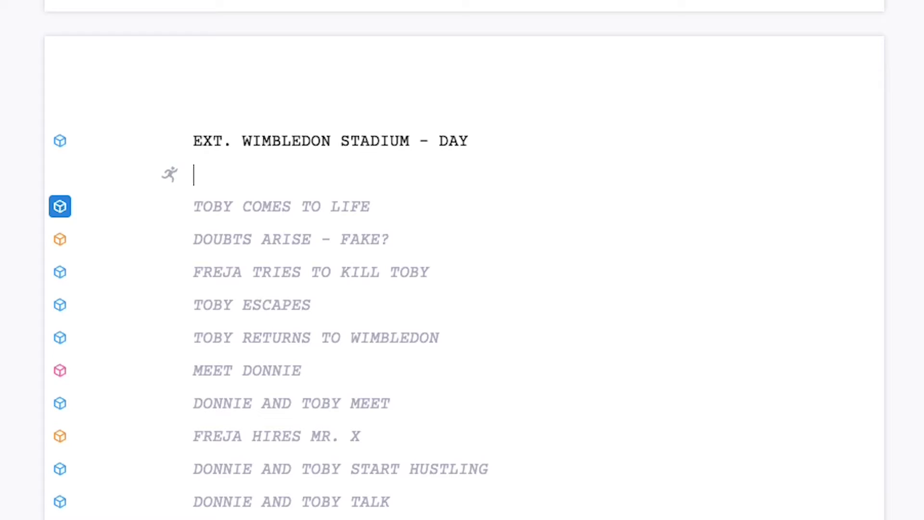
{"action": "type", "text": "And you wri"}
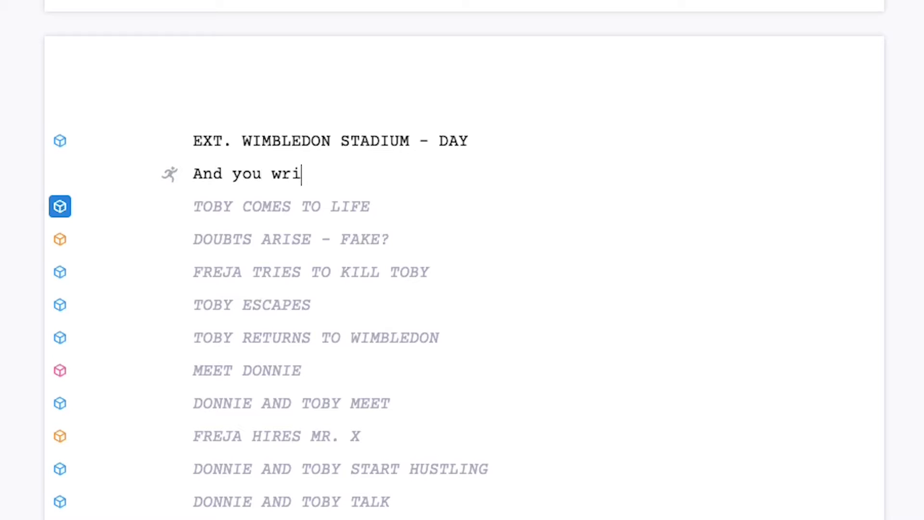
{"action": "type", "text": "te your scene."}
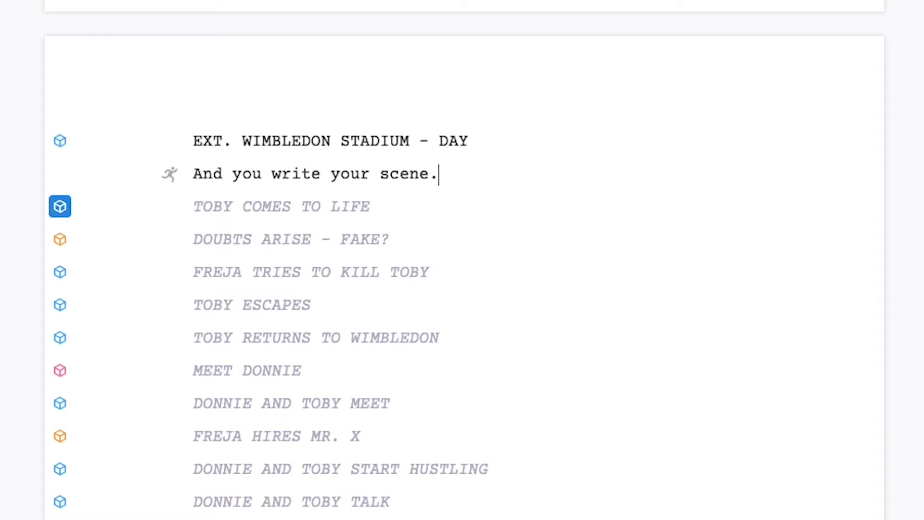
Step: Add a second scene, INT. PARLIAMENT - DAY, with the action 'And keep writing.'
{"action": "key", "text": "Return"}
{"action": "type", "text": "Int."}
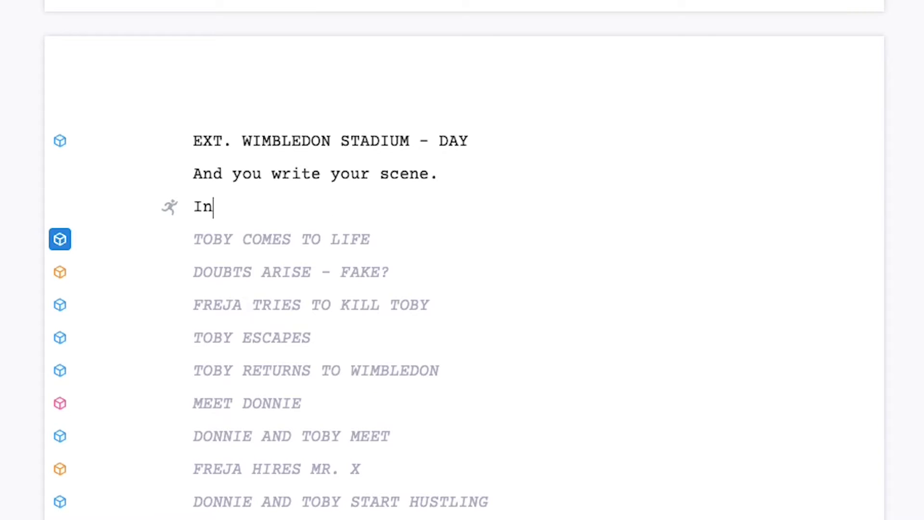
{"action": "key", "text": "Return"}
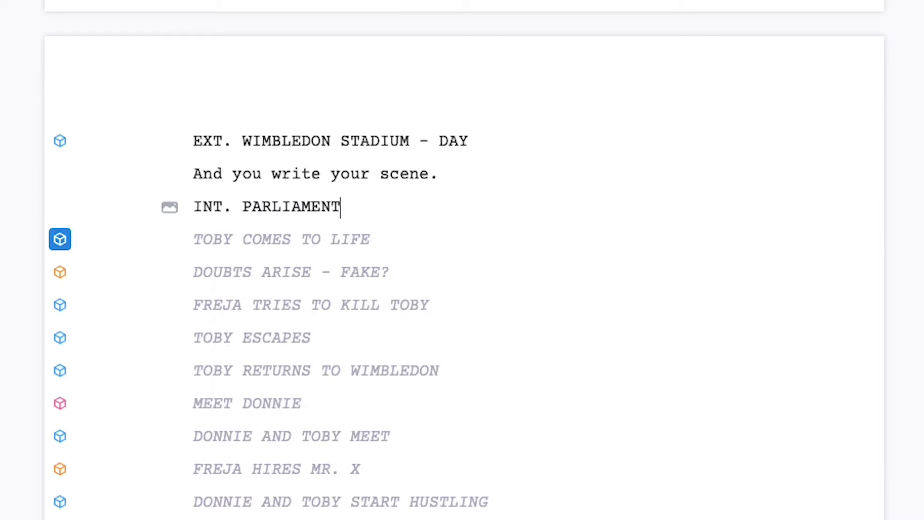
{"action": "type", "text": "-"}
{"action": "key", "text": "Return"}
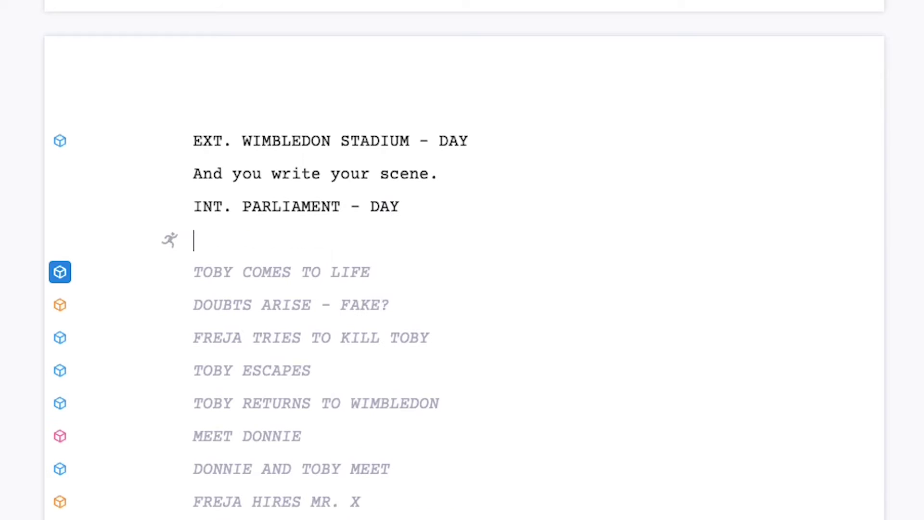
{"action": "type", "text": "And keep writing."}
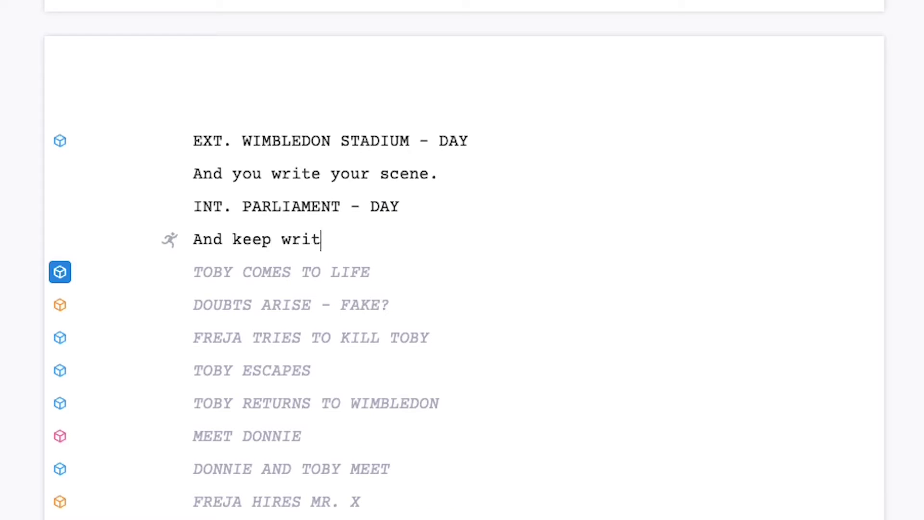
{"action": "left_click", "coordinate": [292, 210]}
{"action": "left_click", "coordinate": [282, 144]}
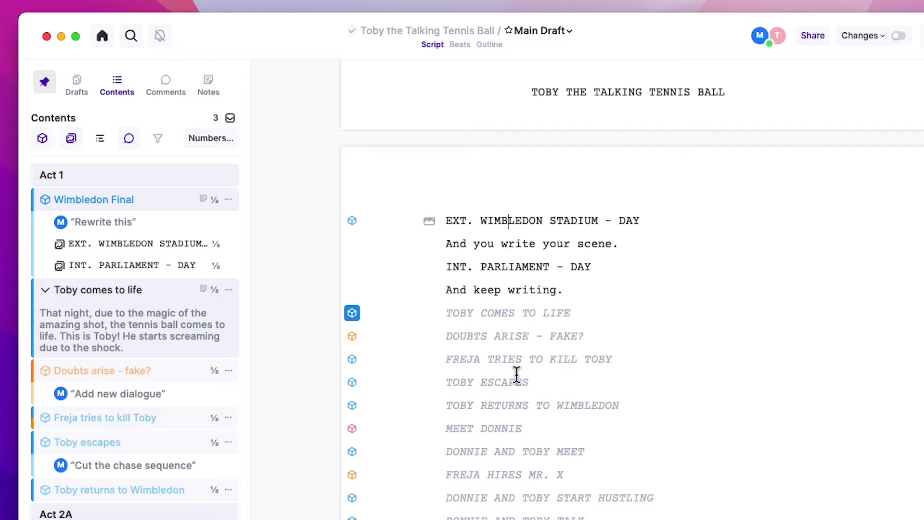
Step: Give the Doubts arise beat the heading INT. FREJA'S MANSION - NIGHT and the action 'And I write the scene.'
{"action": "left_click", "coordinate": [453, 333]}
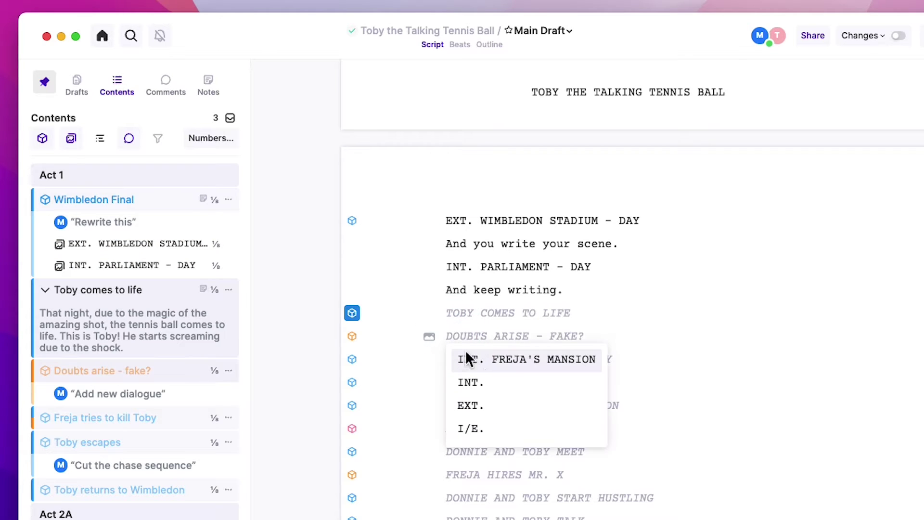
{"action": "left_click", "coordinate": [498, 360]}
{"action": "type", "text": "- NIGHT"}
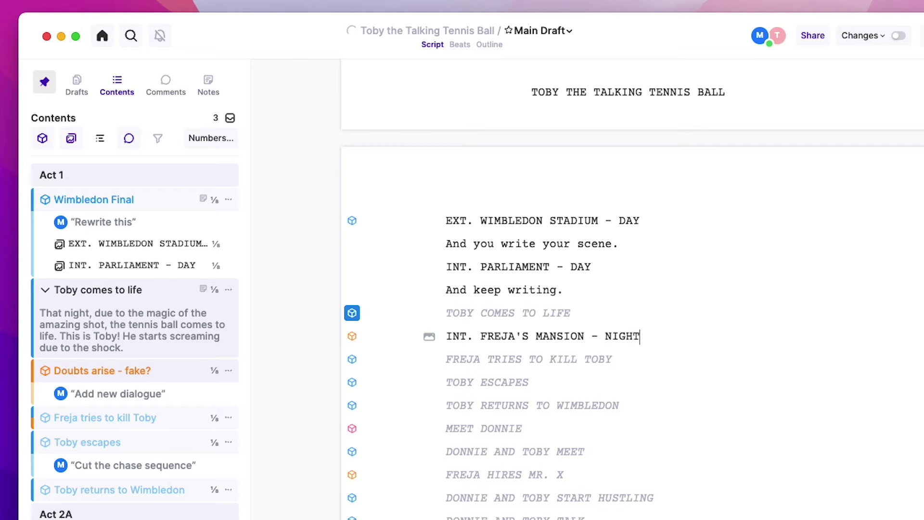
{"action": "key", "text": "Return"}
{"action": "type", "text": "And "}
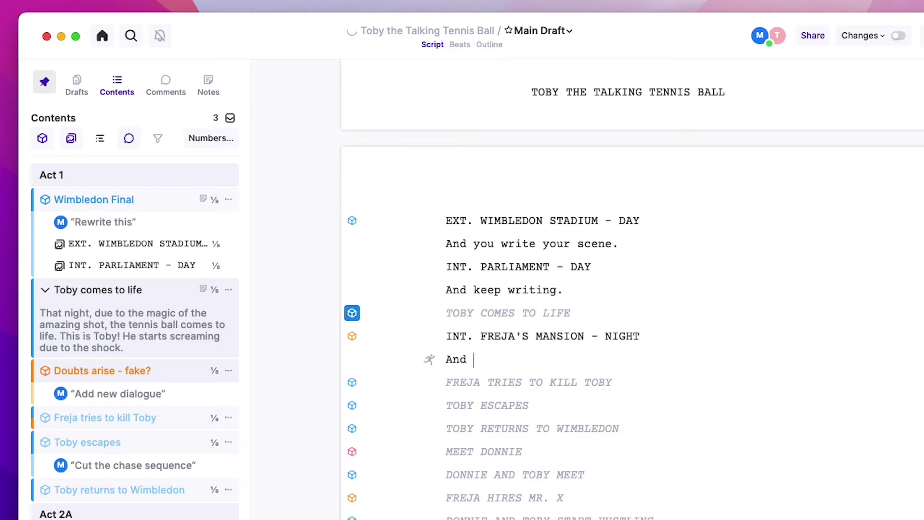
{"action": "type", "text": "I write the scene."}
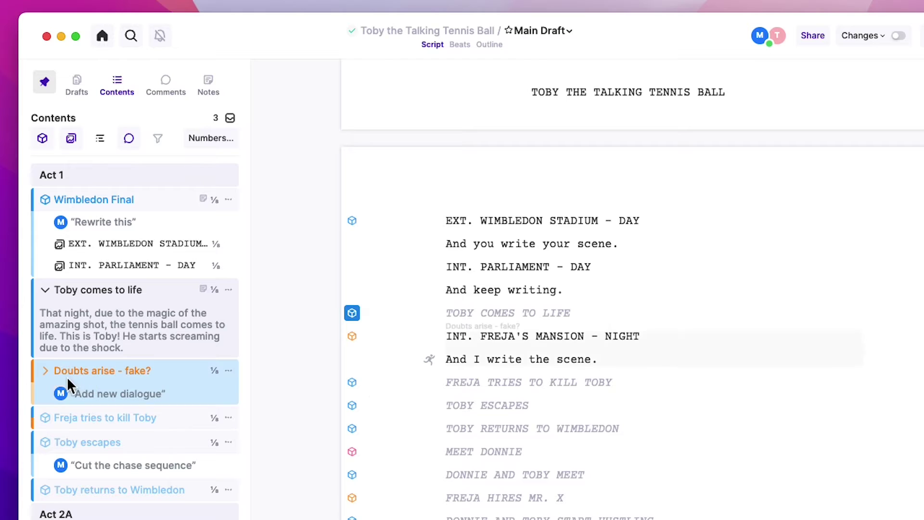
{"action": "left_click_drag", "start_coordinate": [95, 369], "coordinate": [111, 268]}
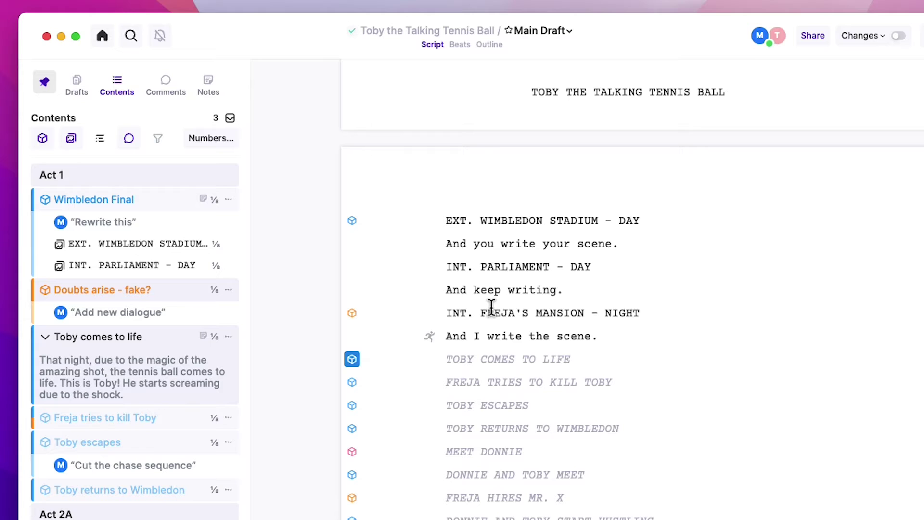
{"action": "left_click", "coordinate": [459, 45]}
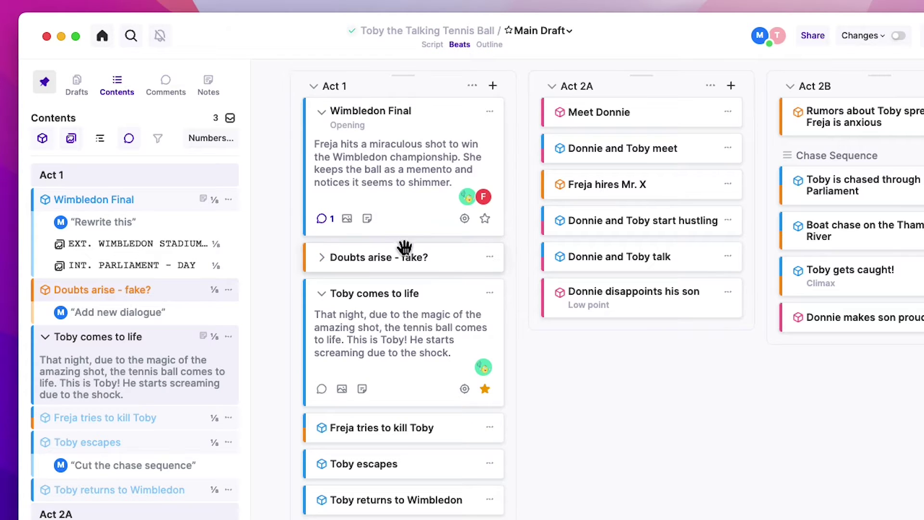
{"action": "left_click_drag", "start_coordinate": [405, 248], "coordinate": [385, 404]}
{"action": "left_click", "coordinate": [404, 390]}
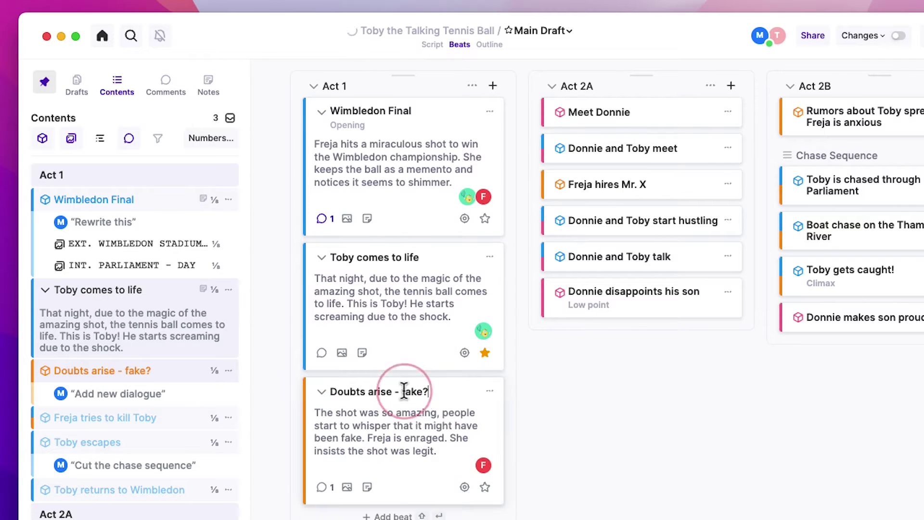
{"action": "left_click", "coordinate": [465, 487]}
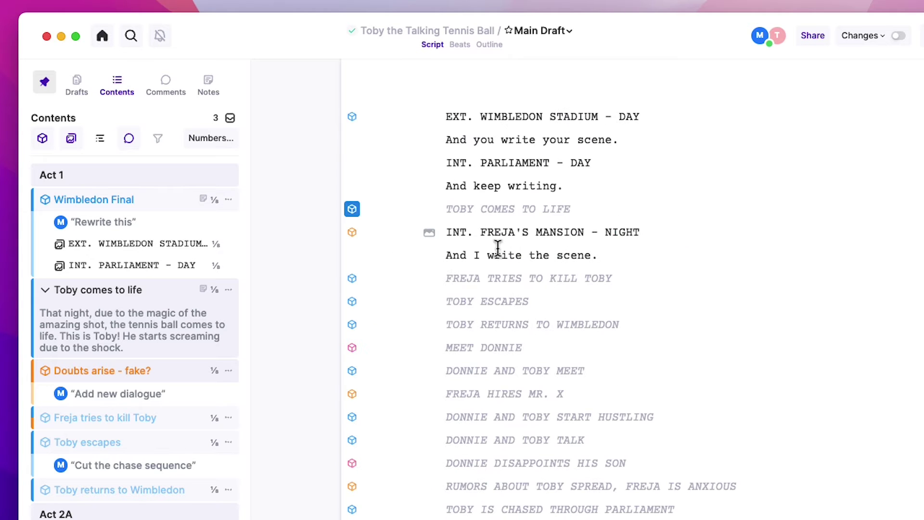